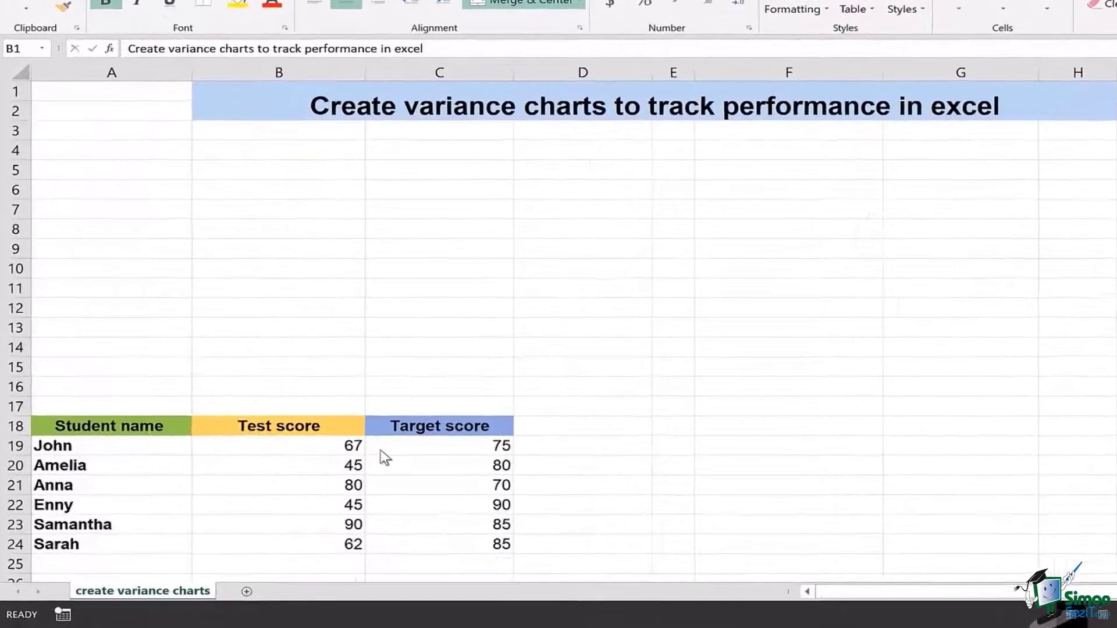
- Insert a clustered column chart of the A18:C24 score table (Alt+F1) and delete its title
{"action": "left_click", "coordinate": [89, 455]}
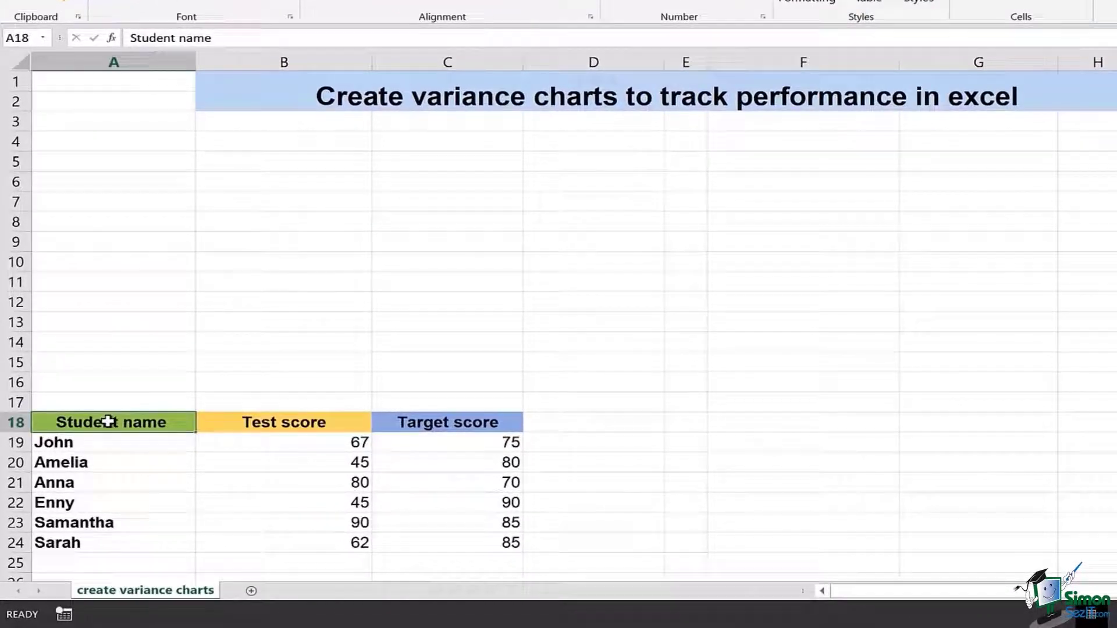
{"action": "left_click_drag", "start_coordinate": [108, 421], "coordinate": [433, 542]}
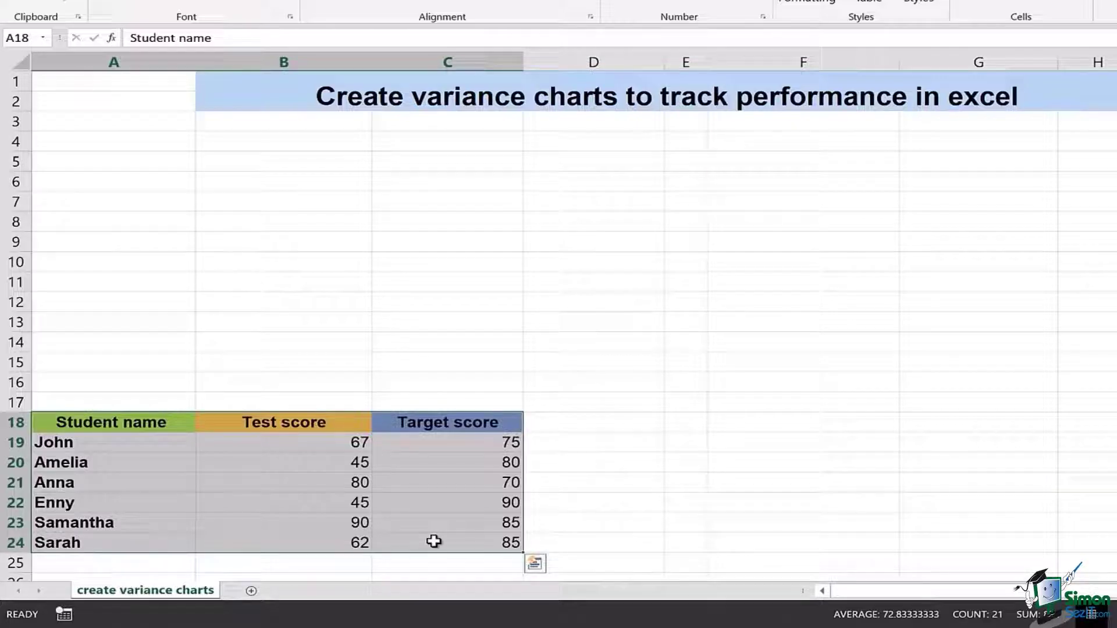
{"action": "key", "text": "alt+F1"}
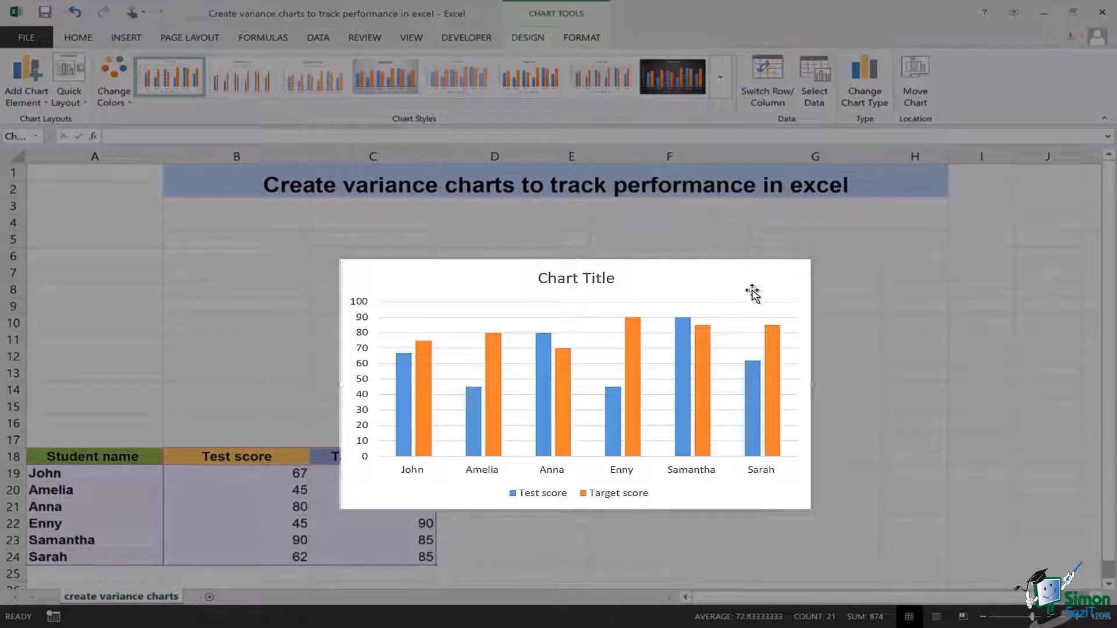
{"action": "left_click", "coordinate": [596, 280]}
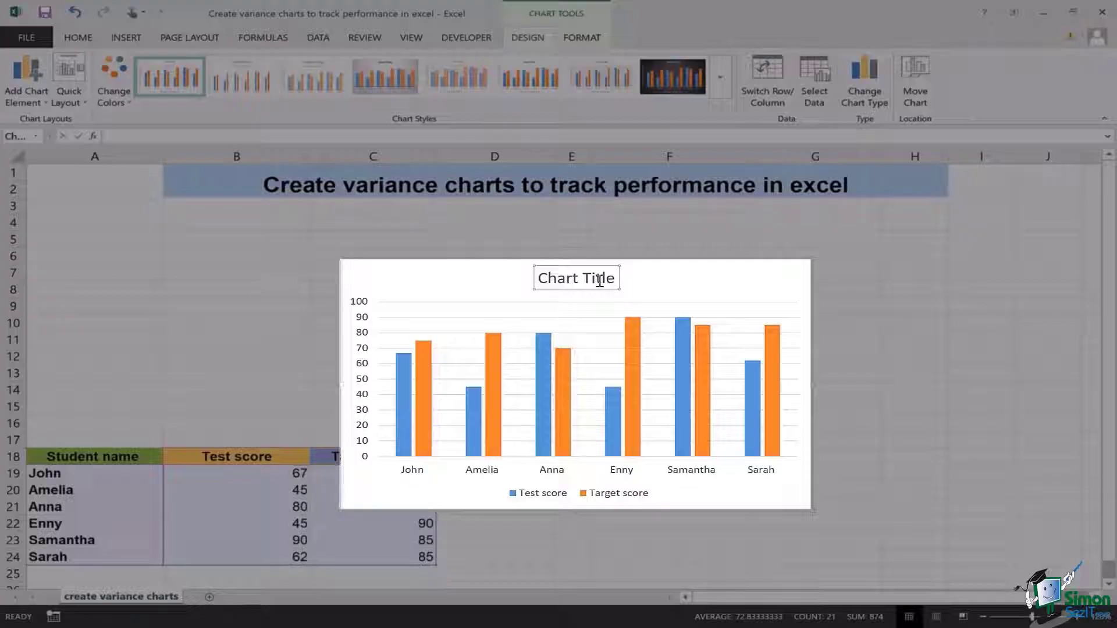
{"action": "key", "text": "Delete"}
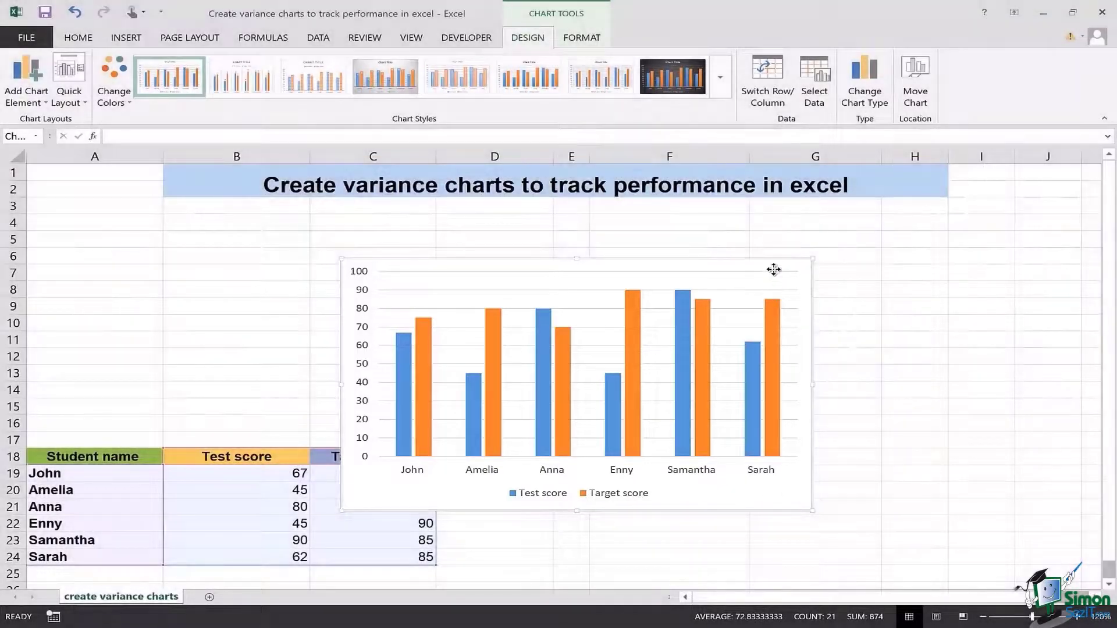
- Move the chart above the table, shrink it to uncover row 18, and align it to column A
{"action": "left_click_drag", "start_coordinate": [761, 268], "coordinate": [587, 230]}
{"action": "left_click_drag", "start_coordinate": [636, 470], "coordinate": [592, 426]}
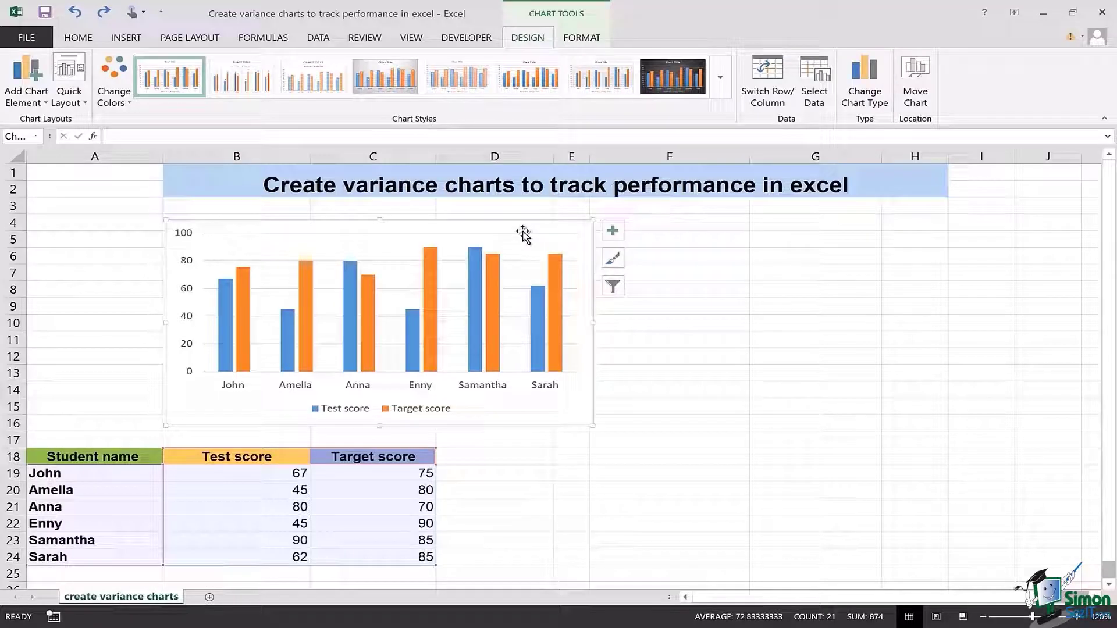
{"action": "left_click_drag", "start_coordinate": [521, 232], "coordinate": [397, 229]}
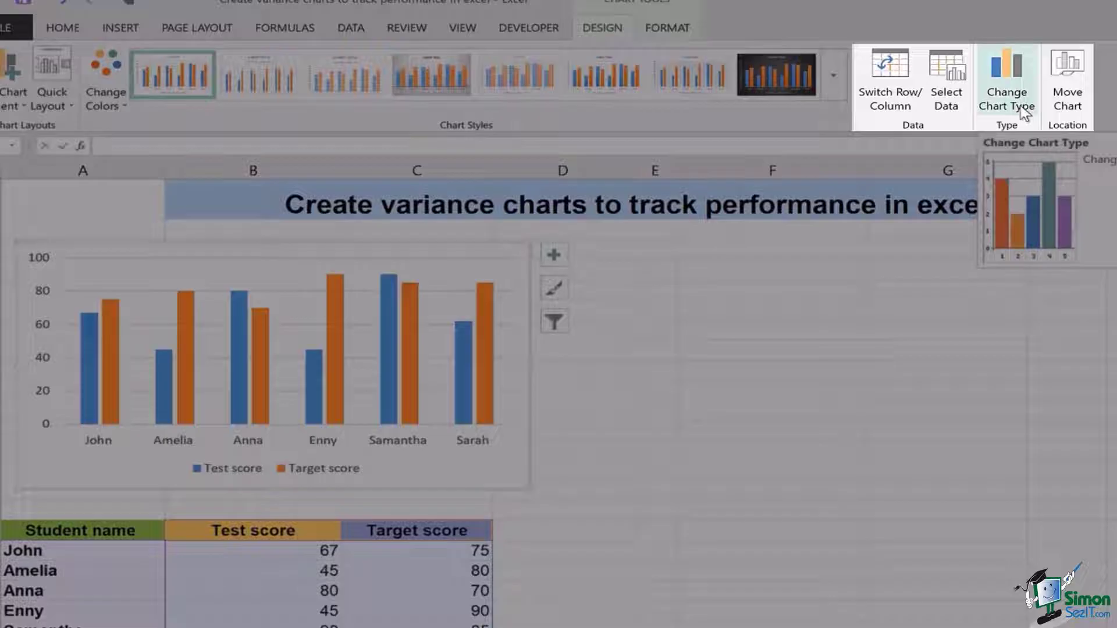
- Change the chart to the Clustered Column - Line combo, with target scores as a line
{"action": "left_click", "coordinate": [1006, 99]}
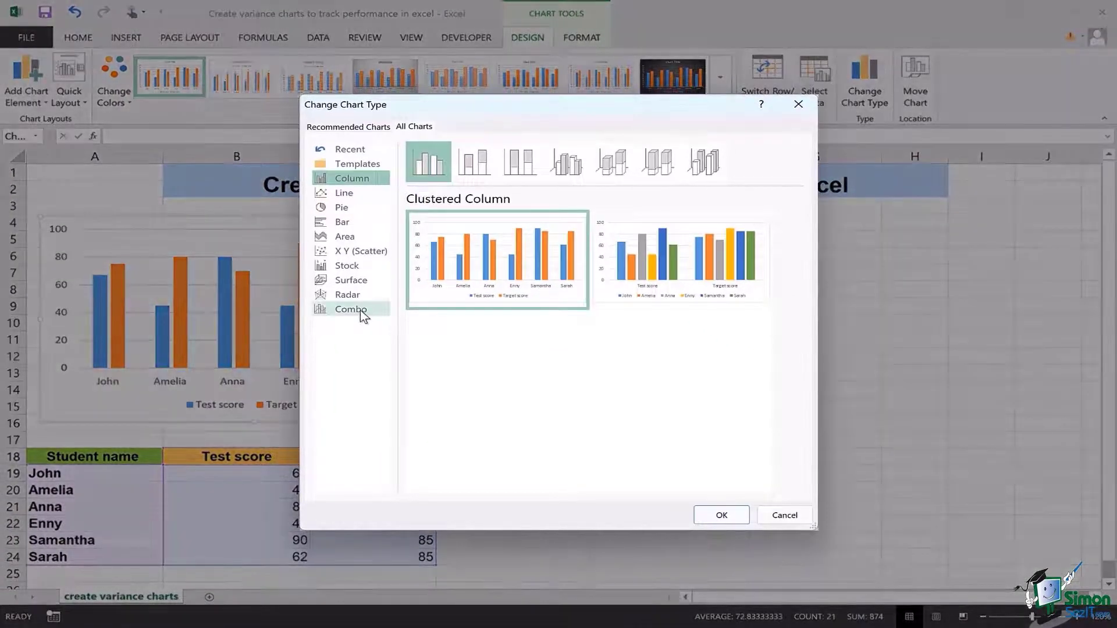
{"action": "left_click", "coordinate": [362, 313]}
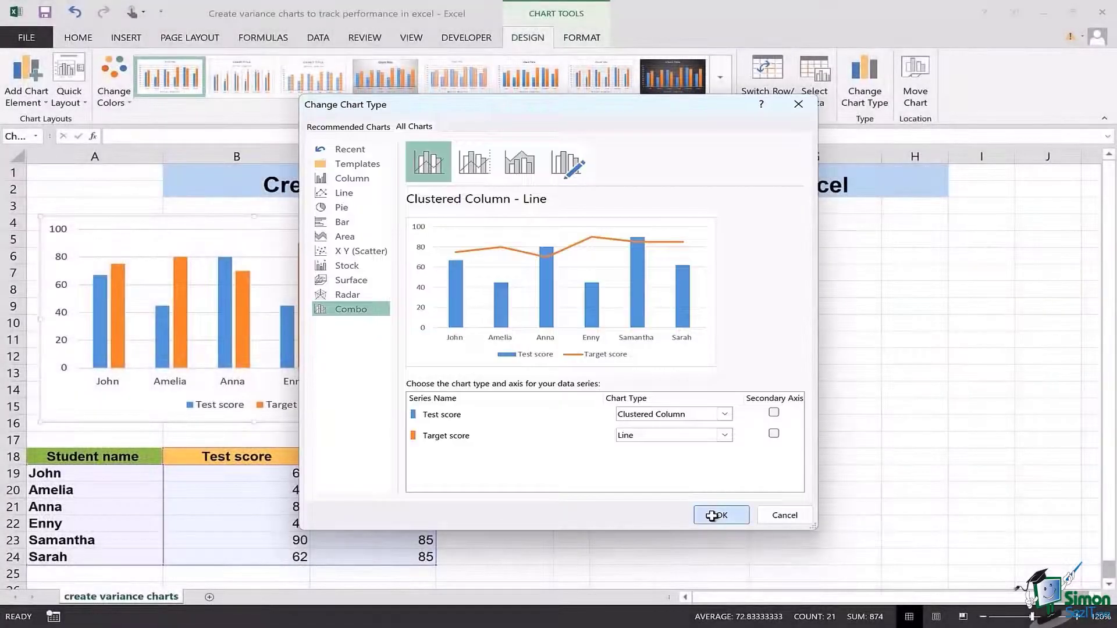
{"action": "left_click", "coordinate": [720, 515]}
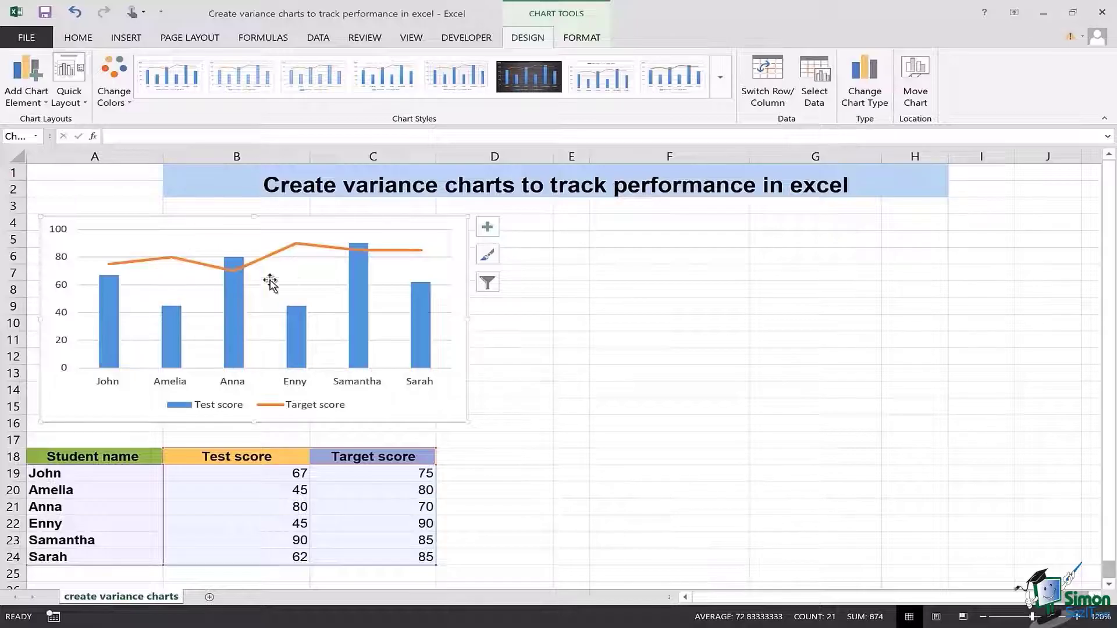
- Select Sarah's target score point and remove the line segment leading to it
{"action": "key", "text": "Escape"}
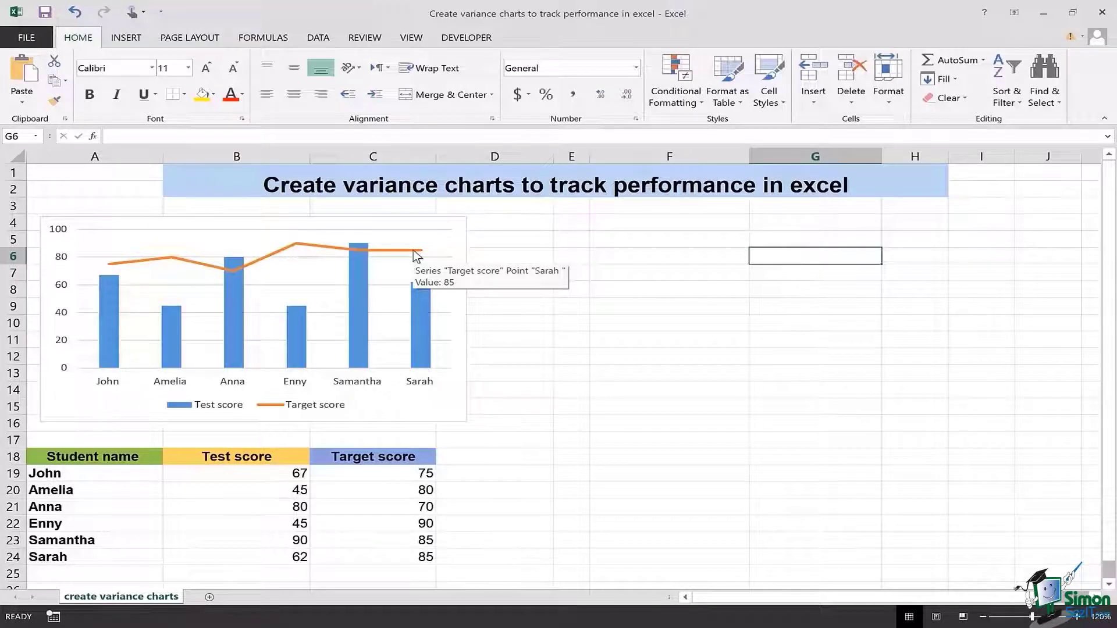
{"action": "left_click", "coordinate": [417, 251]}
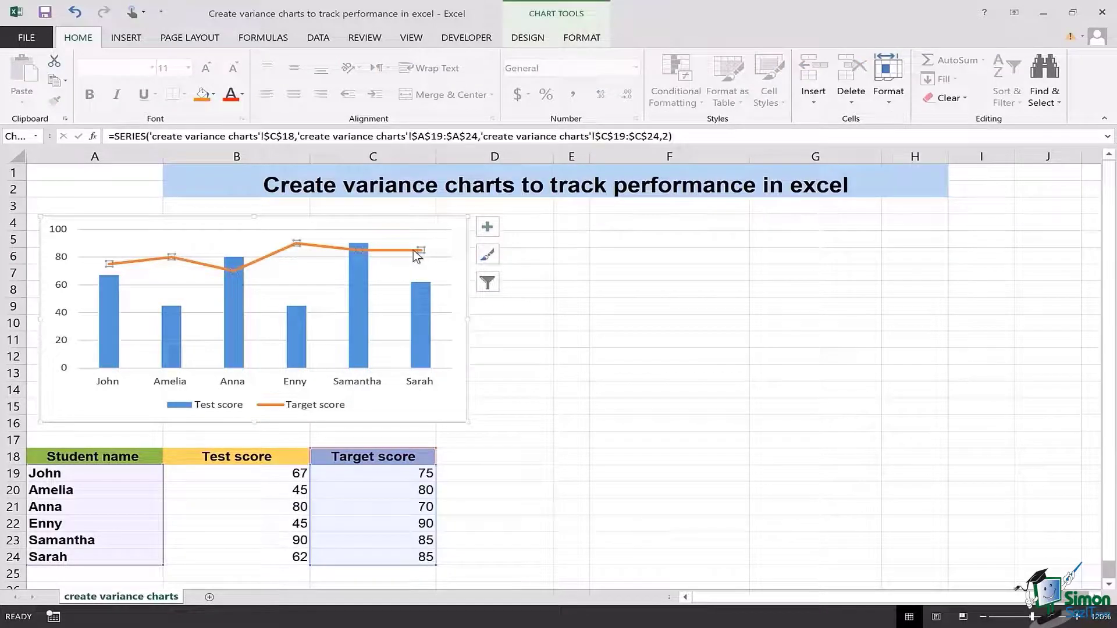
{"action": "double_click", "coordinate": [417, 251]}
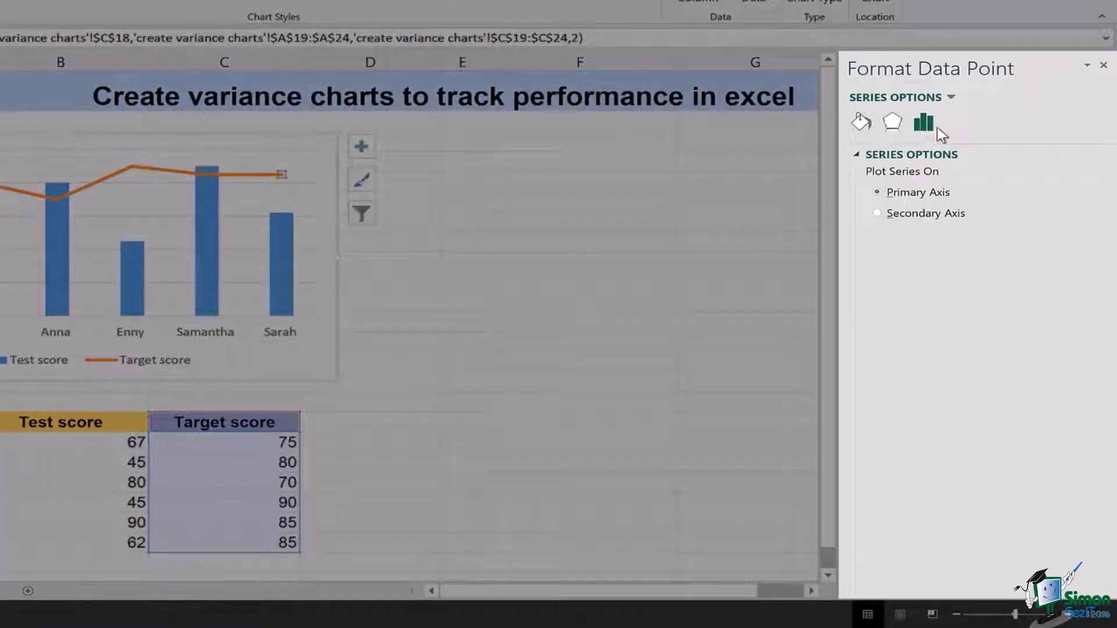
{"action": "left_click", "coordinate": [861, 123]}
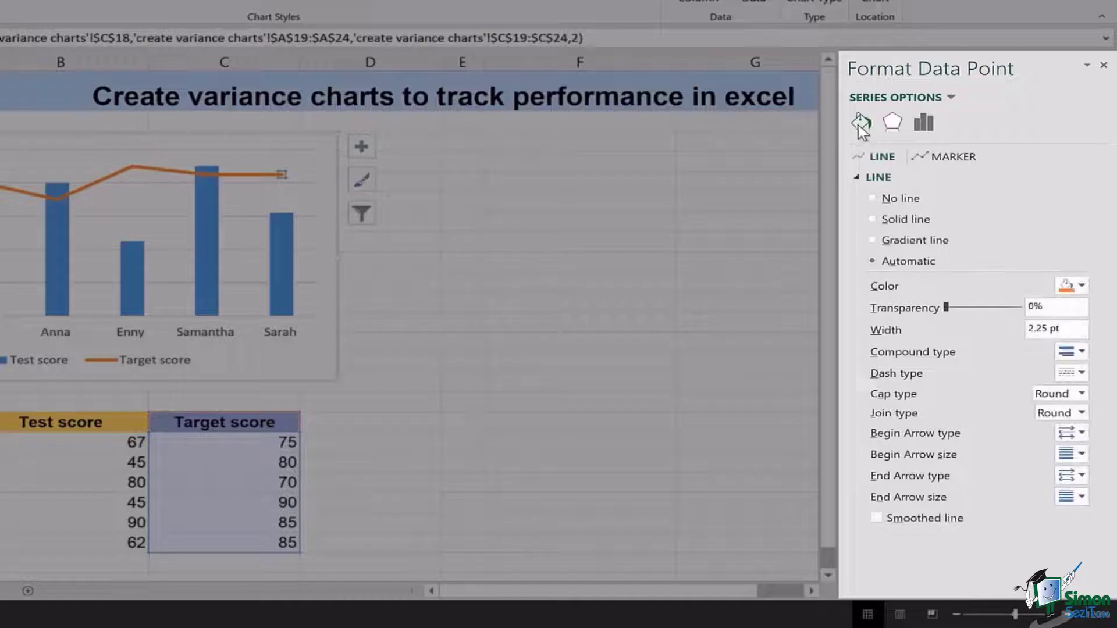
{"action": "left_click", "coordinate": [899, 200]}
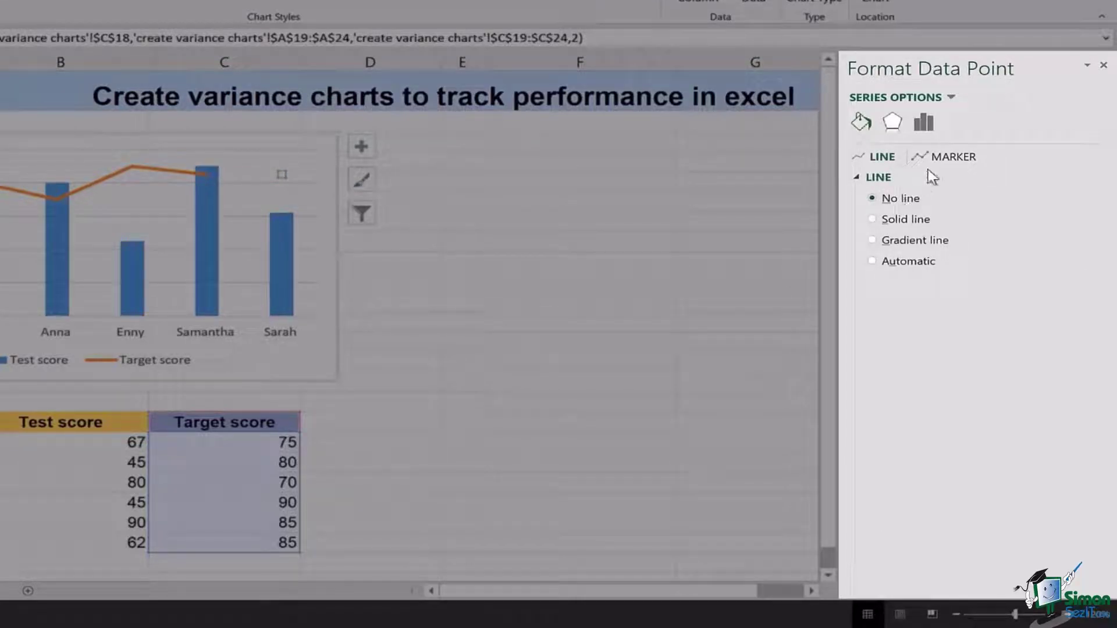
- Give Sarah's target point a built-in square marker of size 15
{"action": "left_click", "coordinate": [955, 156]}
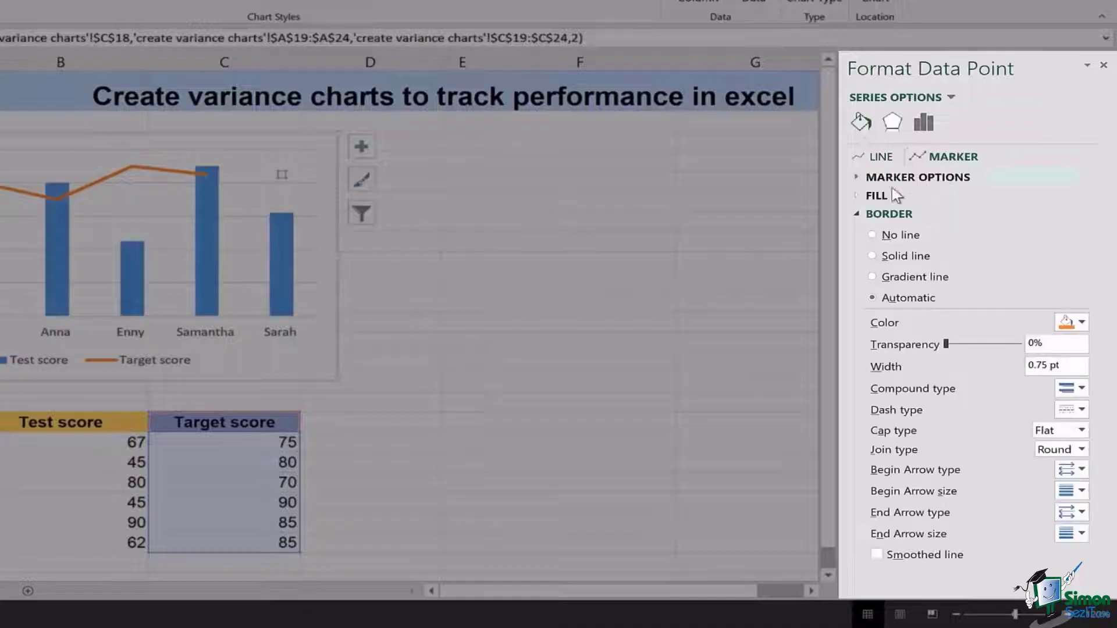
{"action": "left_click", "coordinate": [855, 177]}
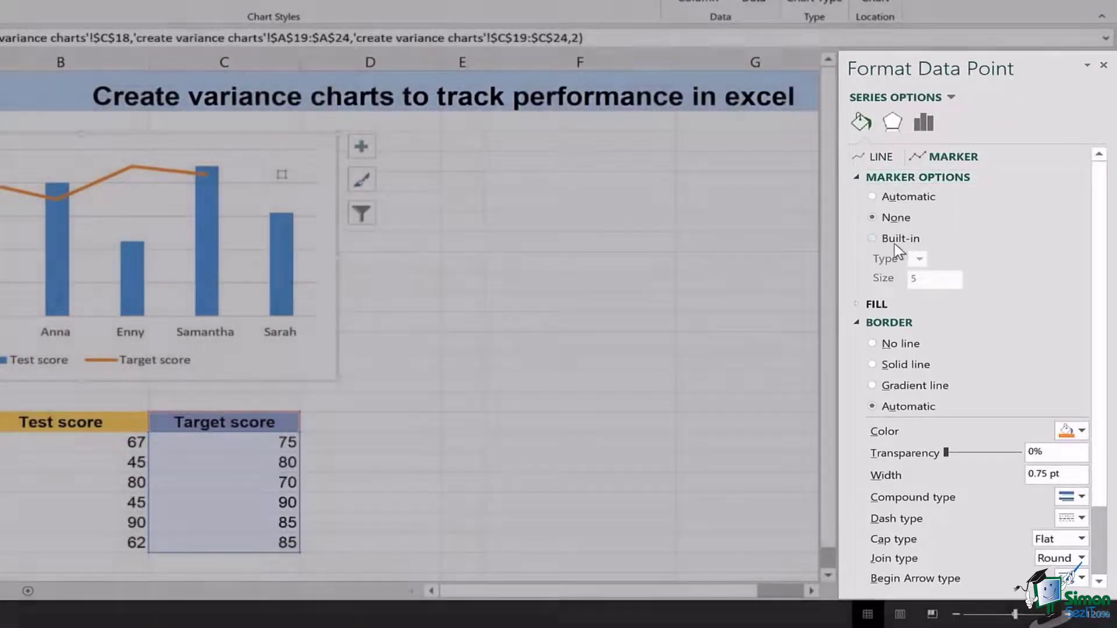
{"action": "left_click", "coordinate": [895, 240]}
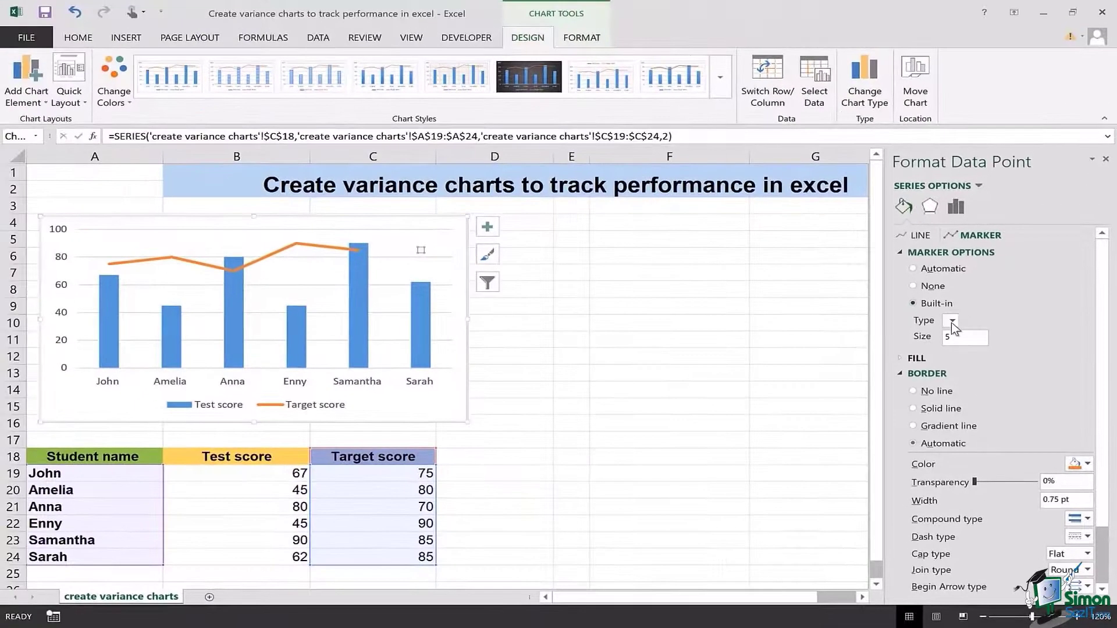
{"action": "double_click", "coordinate": [955, 337]}
{"action": "type", "text": "20"}
{"action": "left_click", "coordinate": [955, 322]}
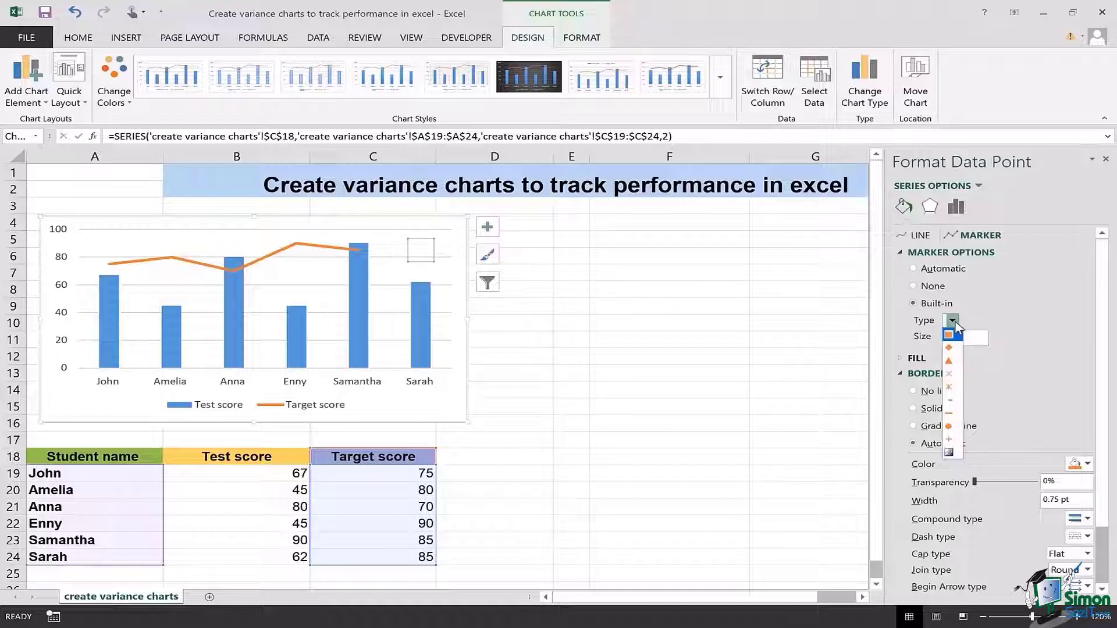
{"action": "left_click", "coordinate": [956, 336]}
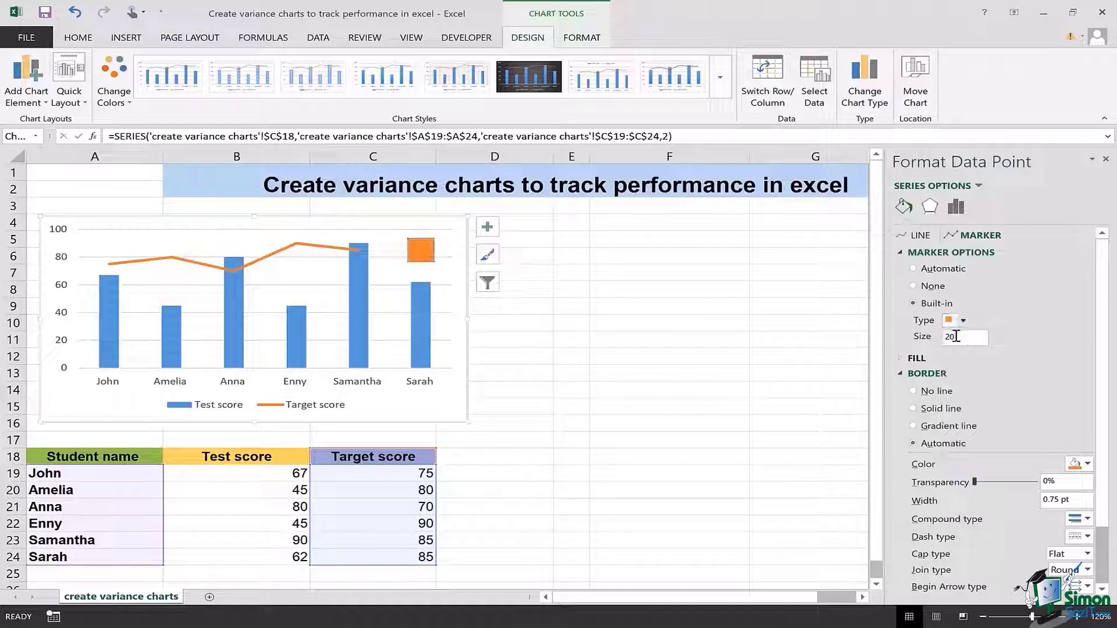
{"action": "left_click", "coordinate": [959, 337]}
{"action": "key", "text": "BackSpace"}
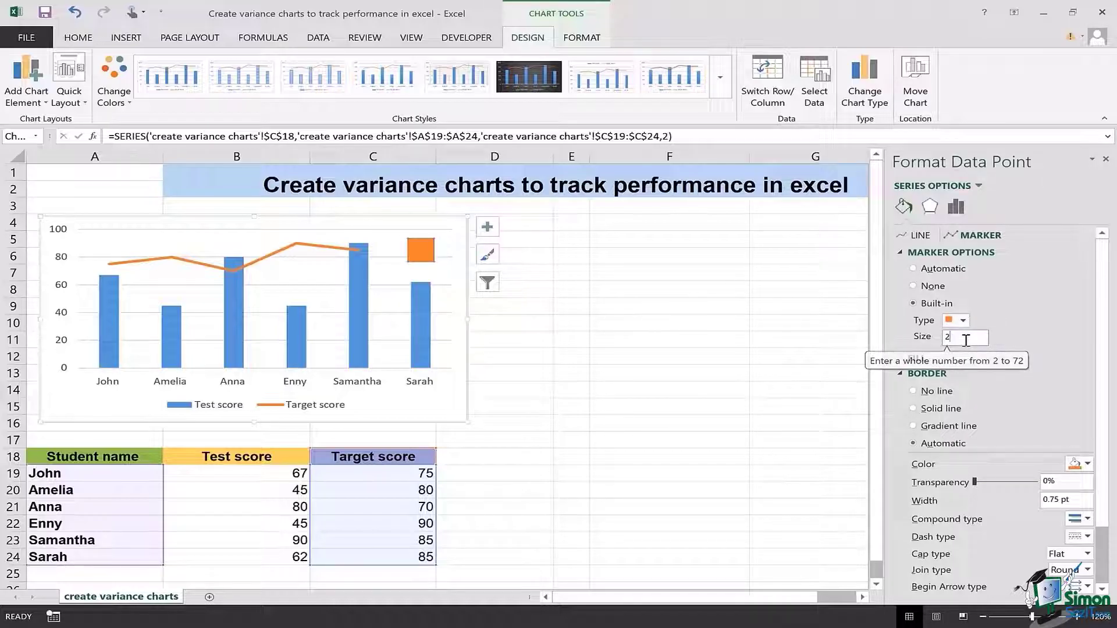
{"action": "key", "text": "BackSpace"}
{"action": "type", "text": "15"}
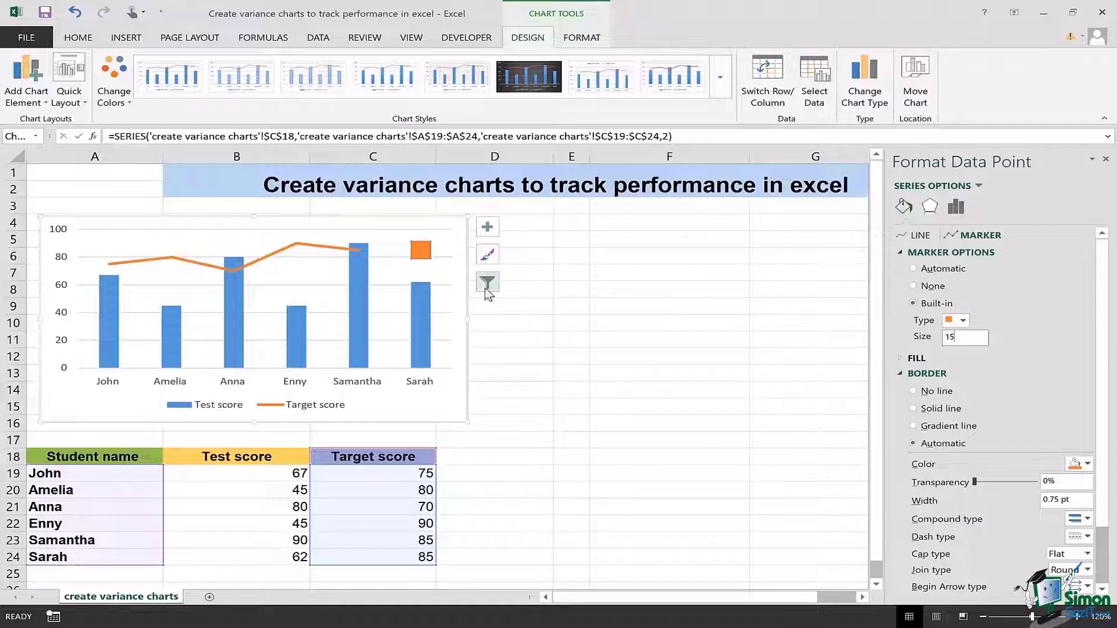
- Set the Target score series to no connecting line and no marker border
{"action": "left_click", "coordinate": [438, 280]}
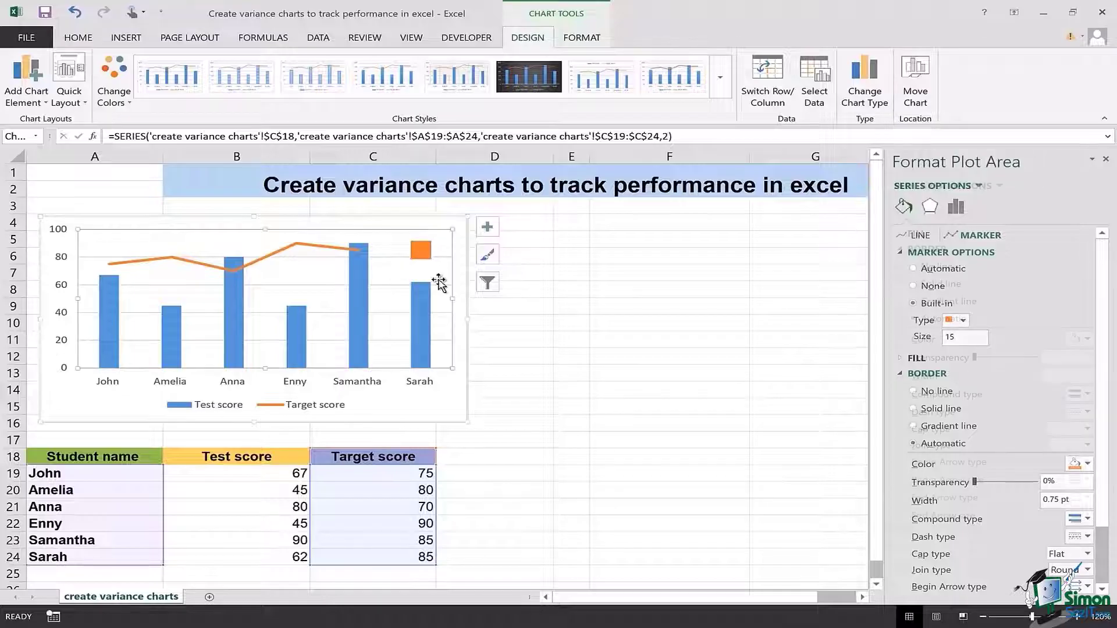
{"action": "left_click", "coordinate": [428, 317]}
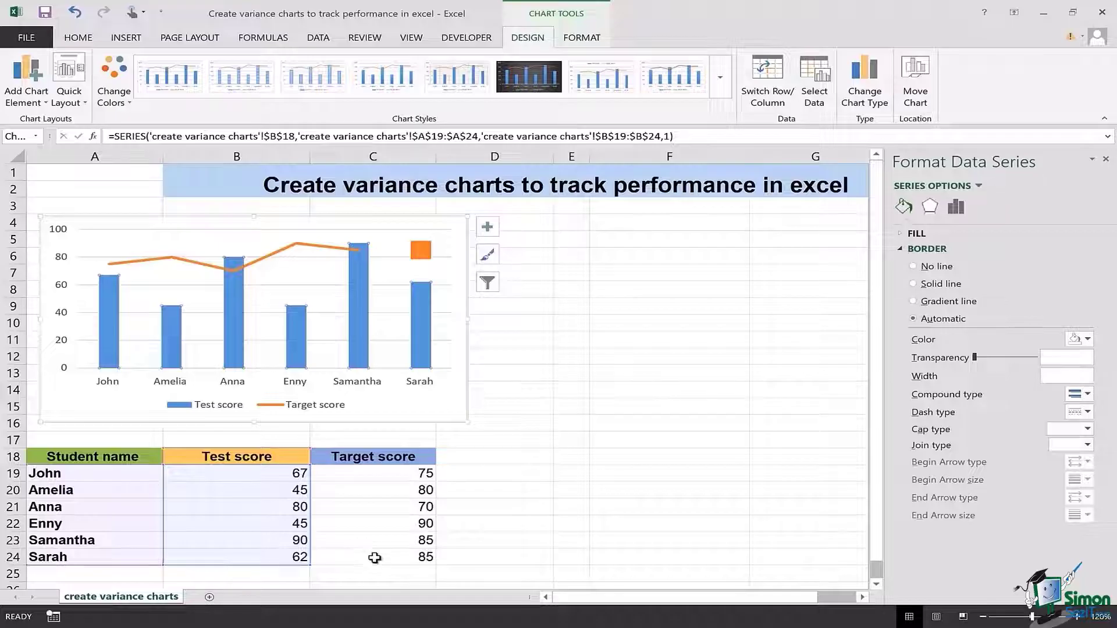
{"action": "left_click", "coordinate": [302, 245]}
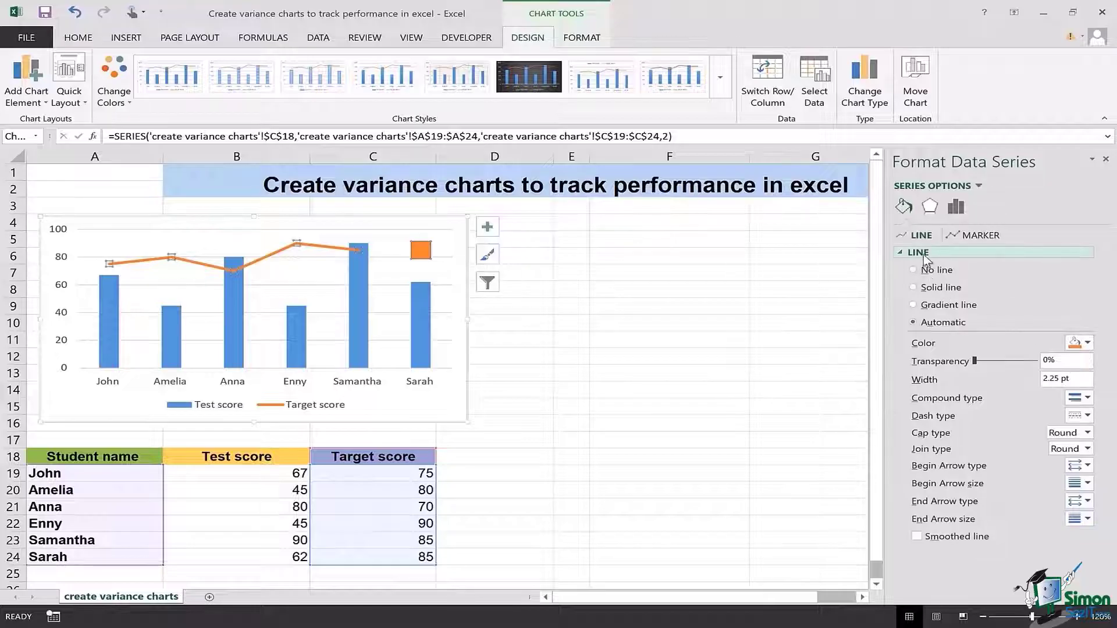
{"action": "left_click", "coordinate": [935, 271]}
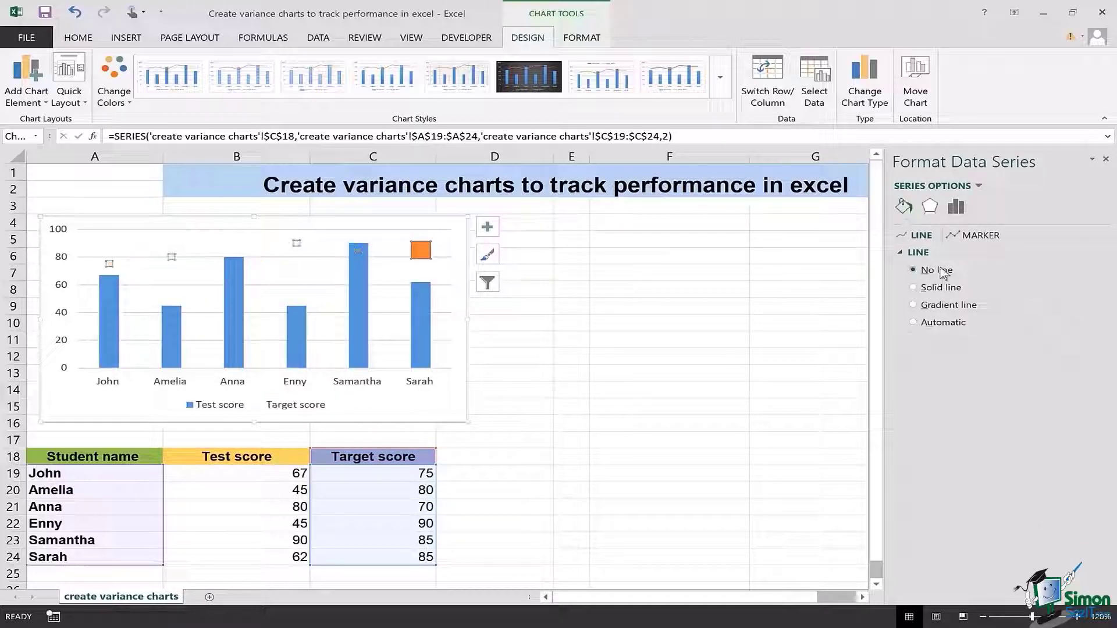
{"action": "left_click", "coordinate": [982, 236]}
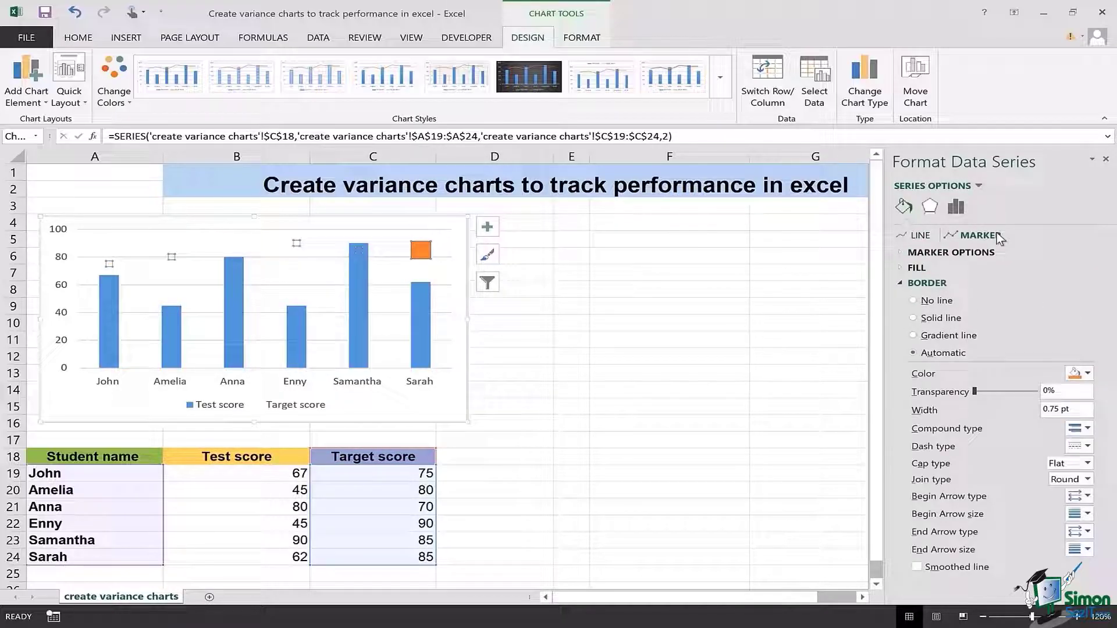
{"action": "left_click", "coordinate": [937, 303]}
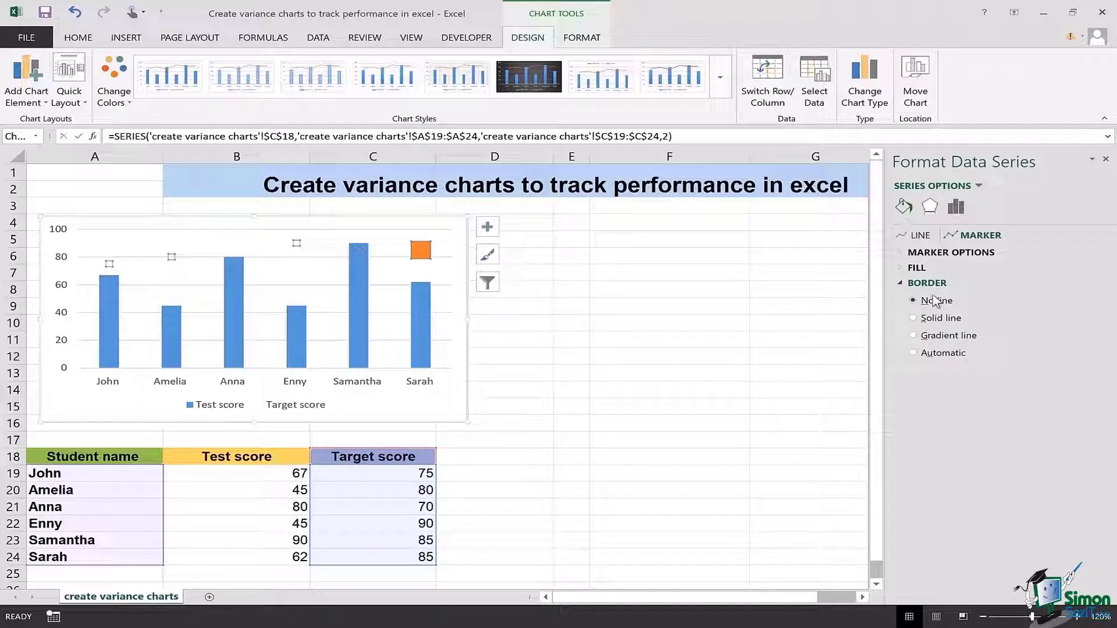
- Make the target markers built-in dashes of size 20
{"action": "left_click", "coordinate": [913, 258]}
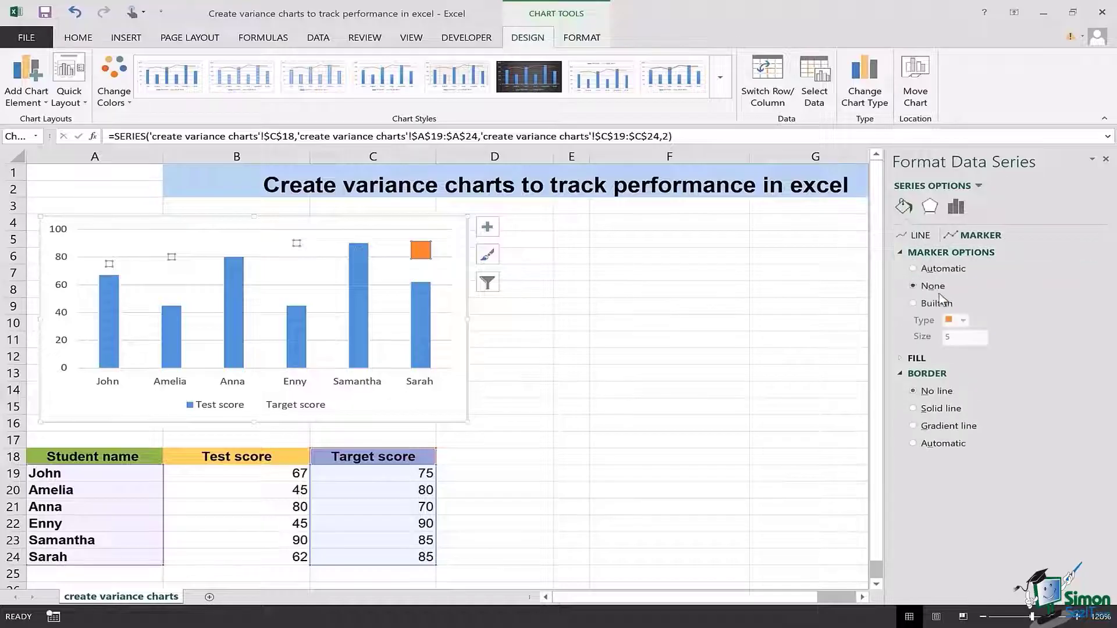
{"action": "left_click", "coordinate": [936, 308]}
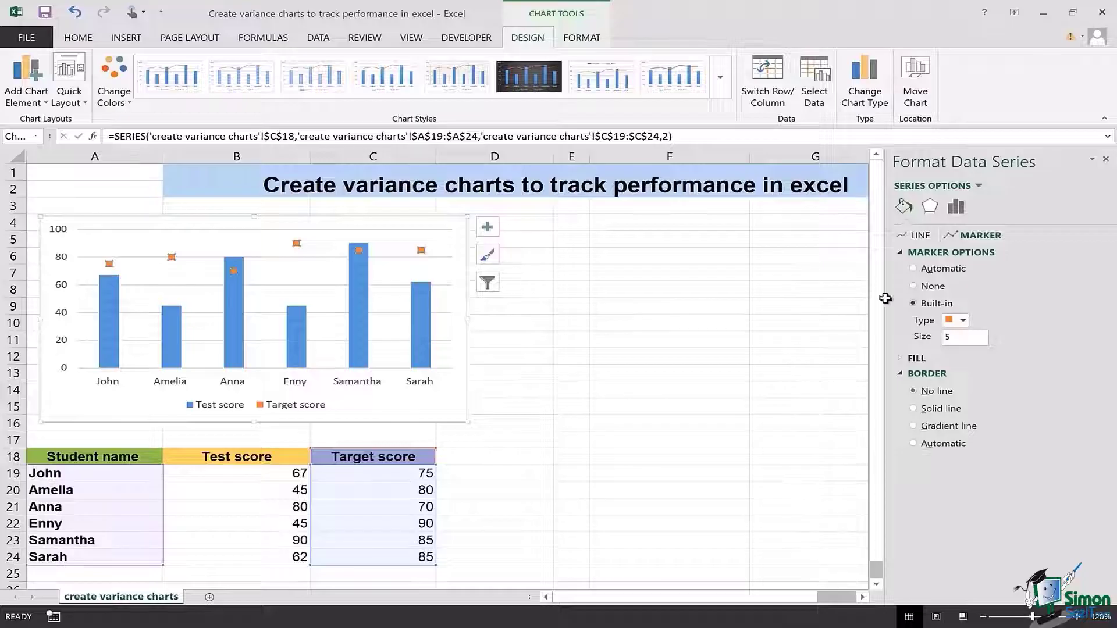
{"action": "left_click", "coordinate": [962, 321]}
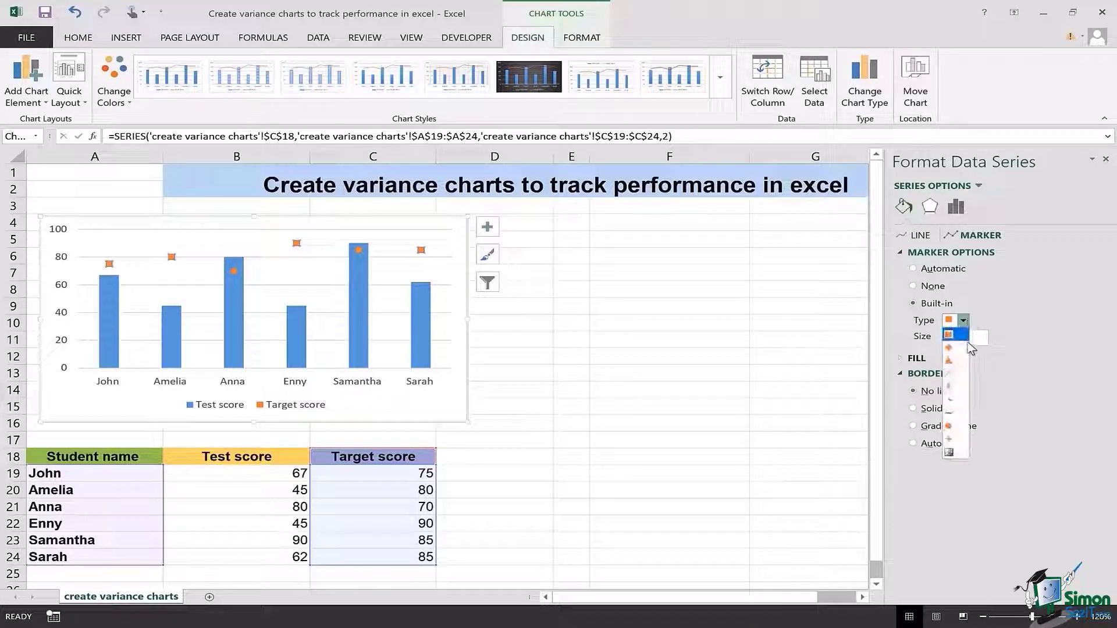
{"action": "left_click", "coordinate": [957, 413]}
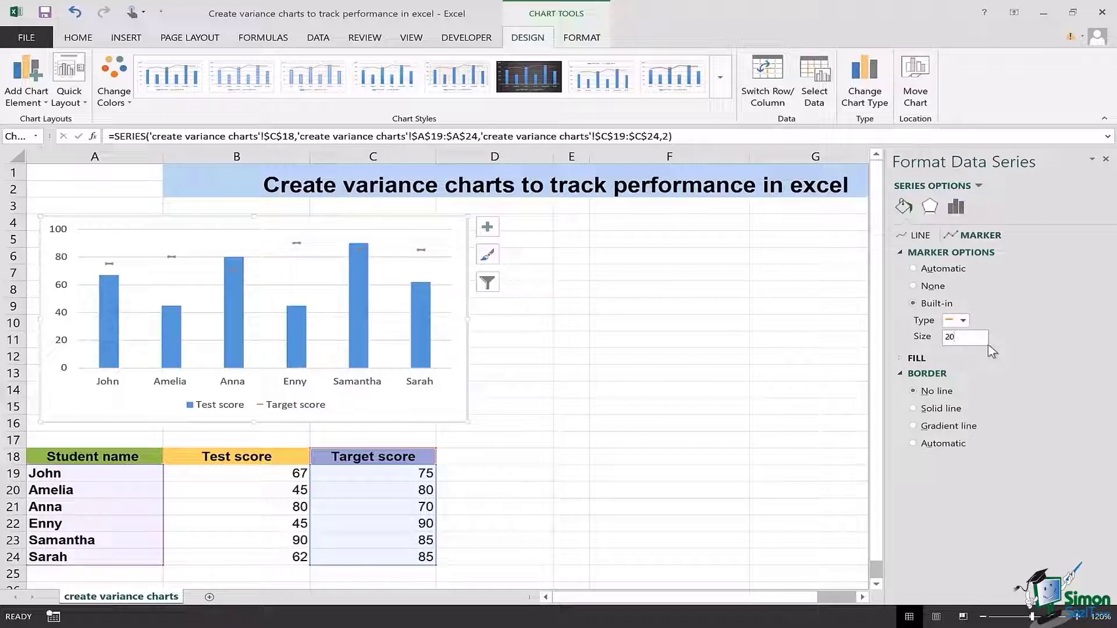
{"action": "left_click", "coordinate": [373, 473]}
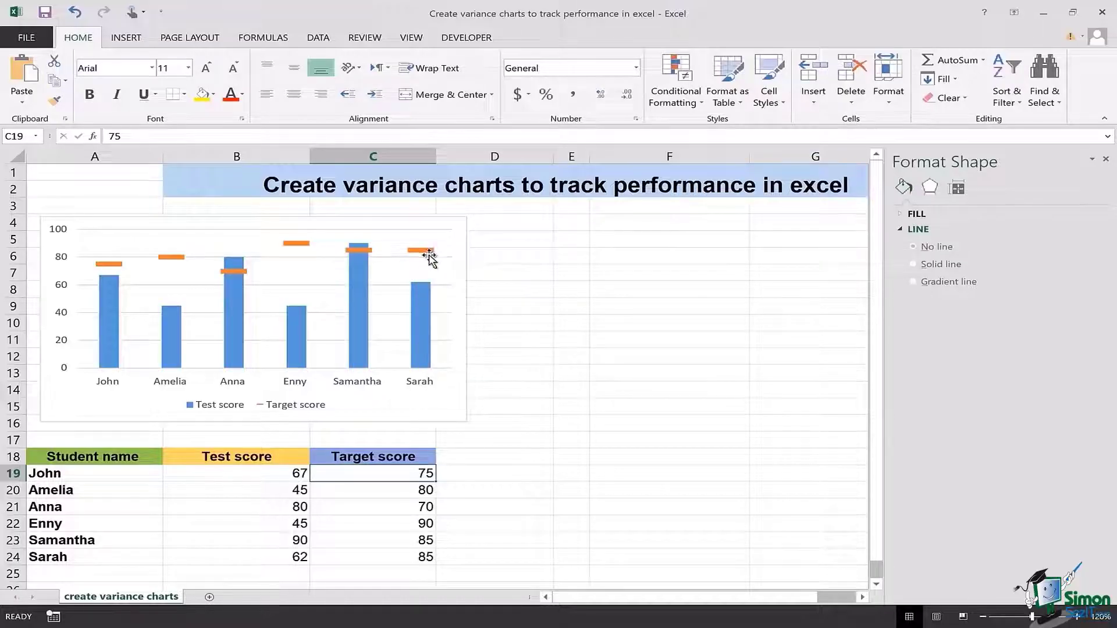
- Change John's target score in C19 to 90 and his test score in B19 to 85
{"action": "mouse_move", "coordinate": [431, 254]}
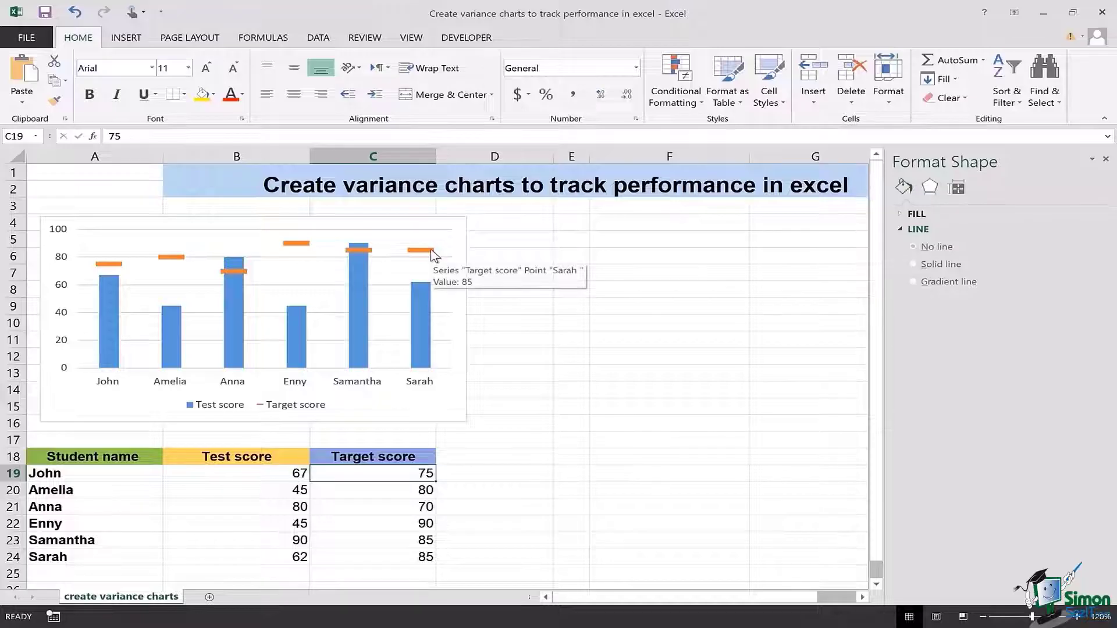
{"action": "left_click", "coordinate": [431, 253]}
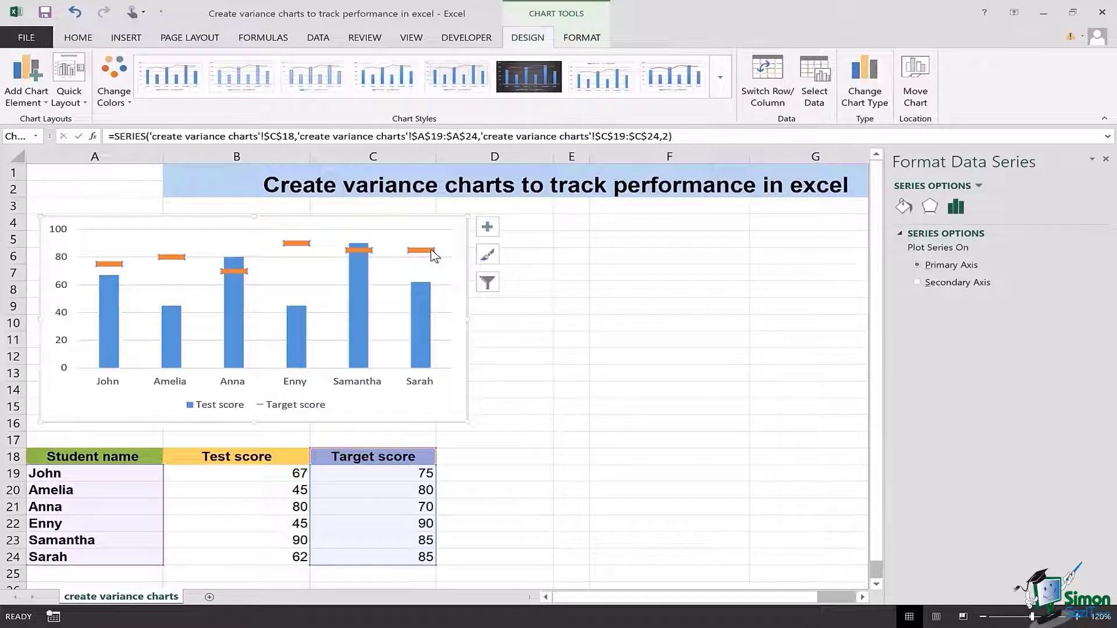
{"action": "mouse_move", "coordinate": [429, 347]}
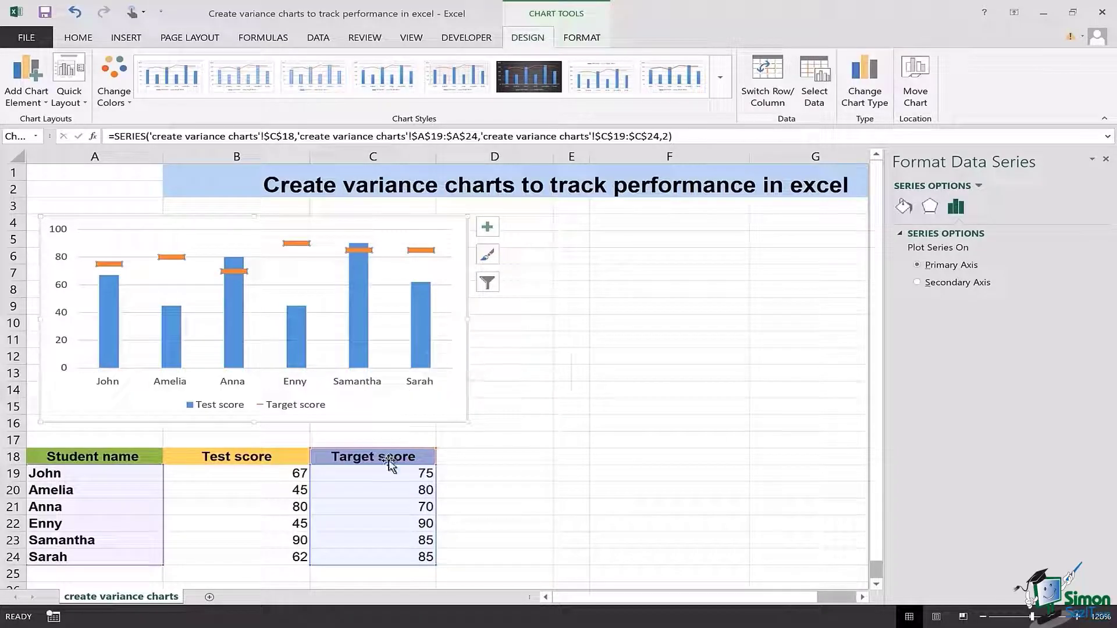
{"action": "left_click", "coordinate": [394, 478]}
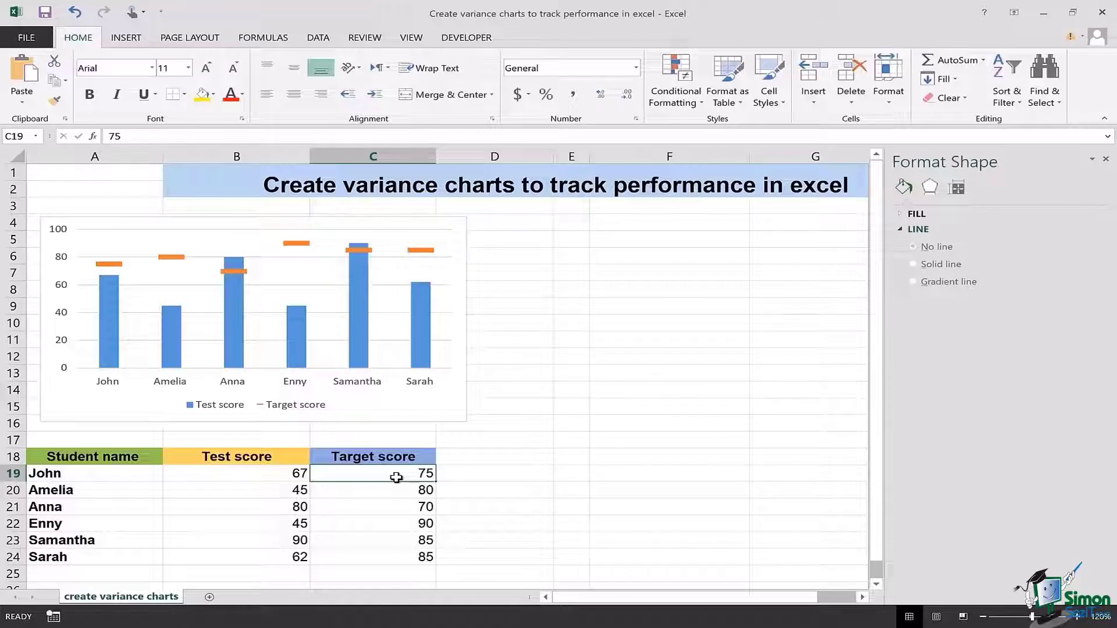
{"action": "type", "text": "90"}
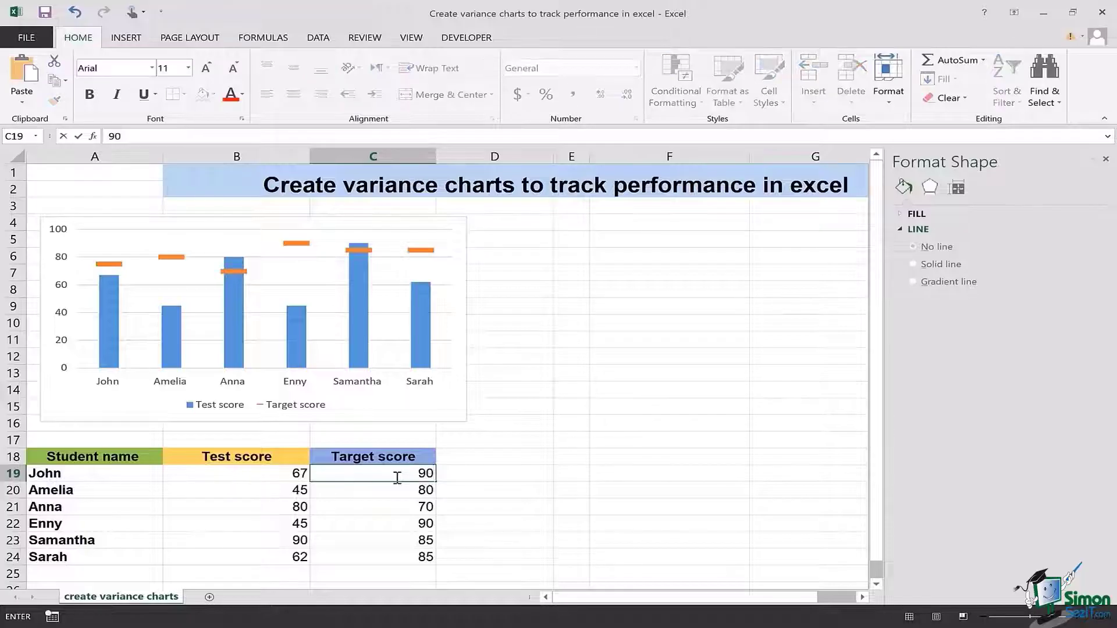
{"action": "key", "text": "Return"}
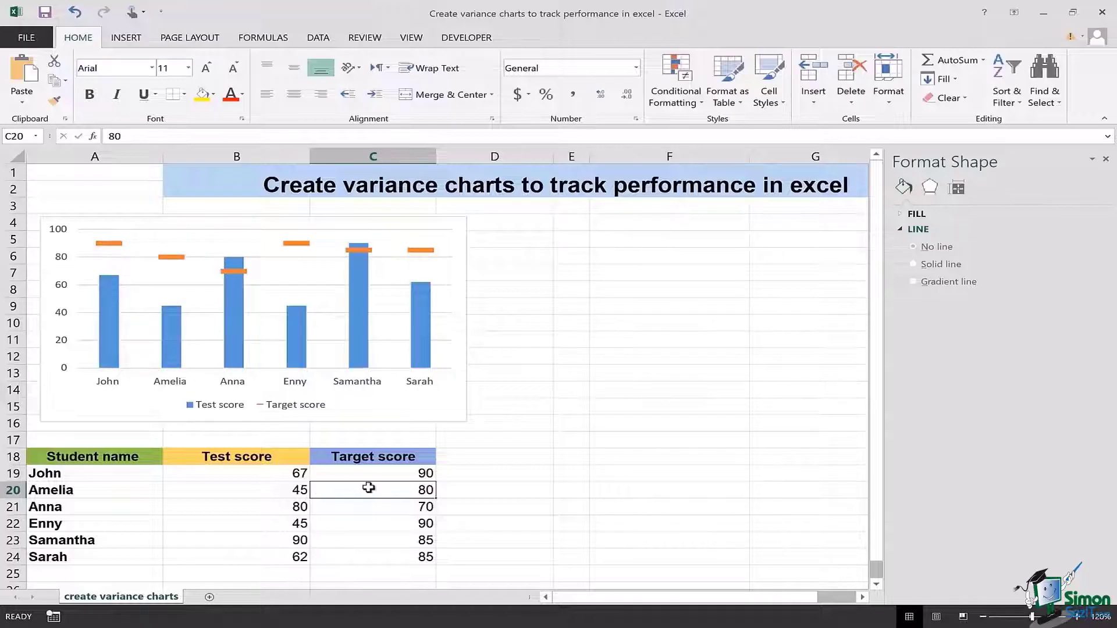
{"action": "left_click", "coordinate": [273, 471]}
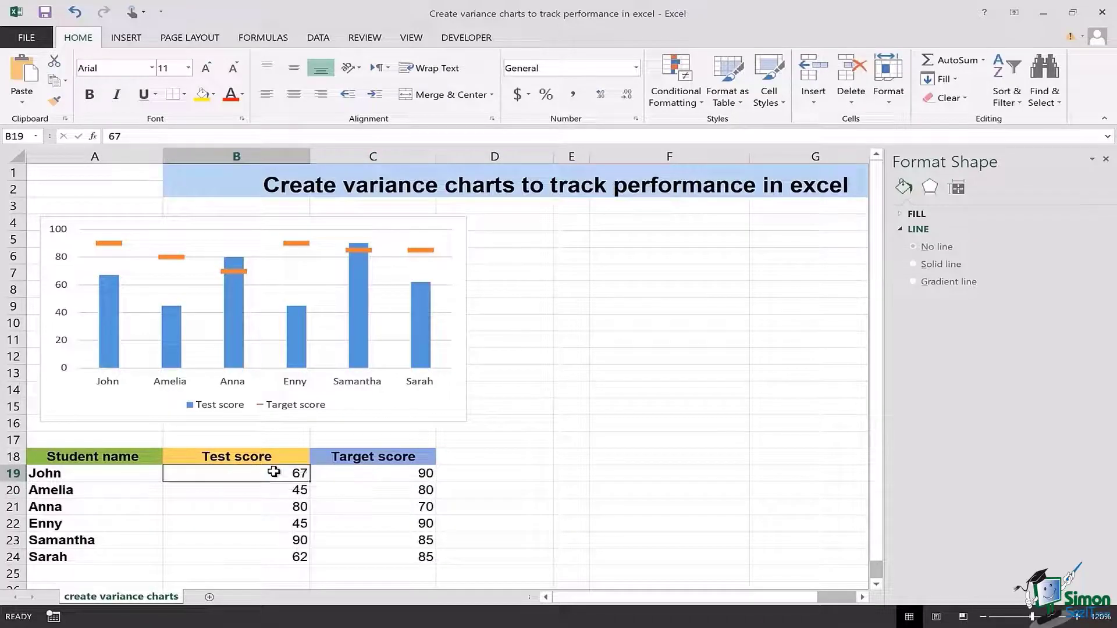
{"action": "type", "text": "85"}
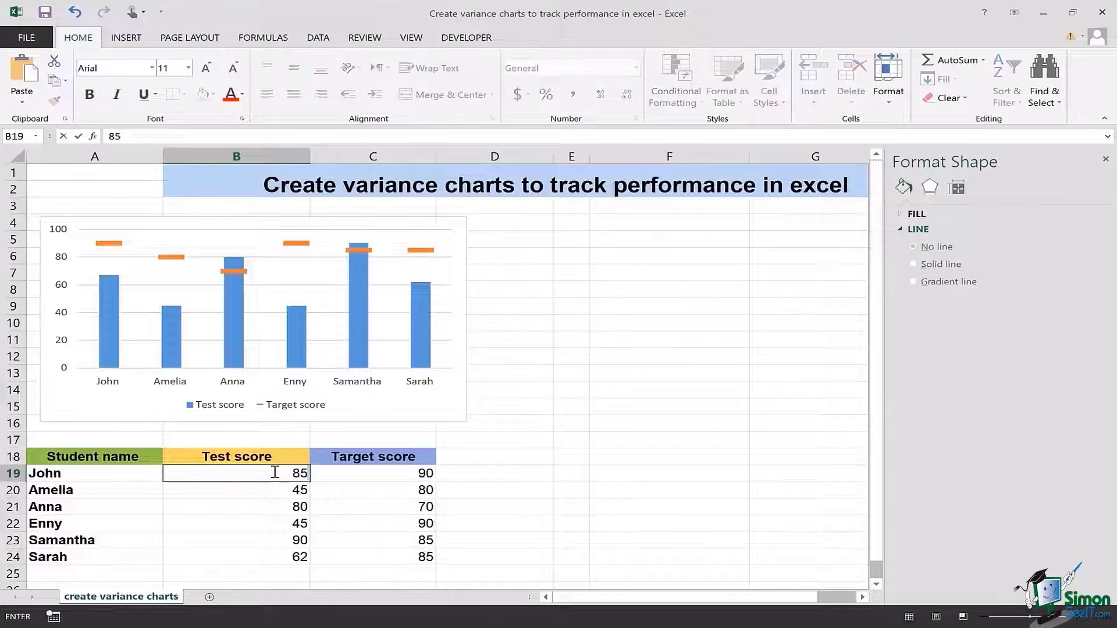
{"action": "key", "text": "Return"}
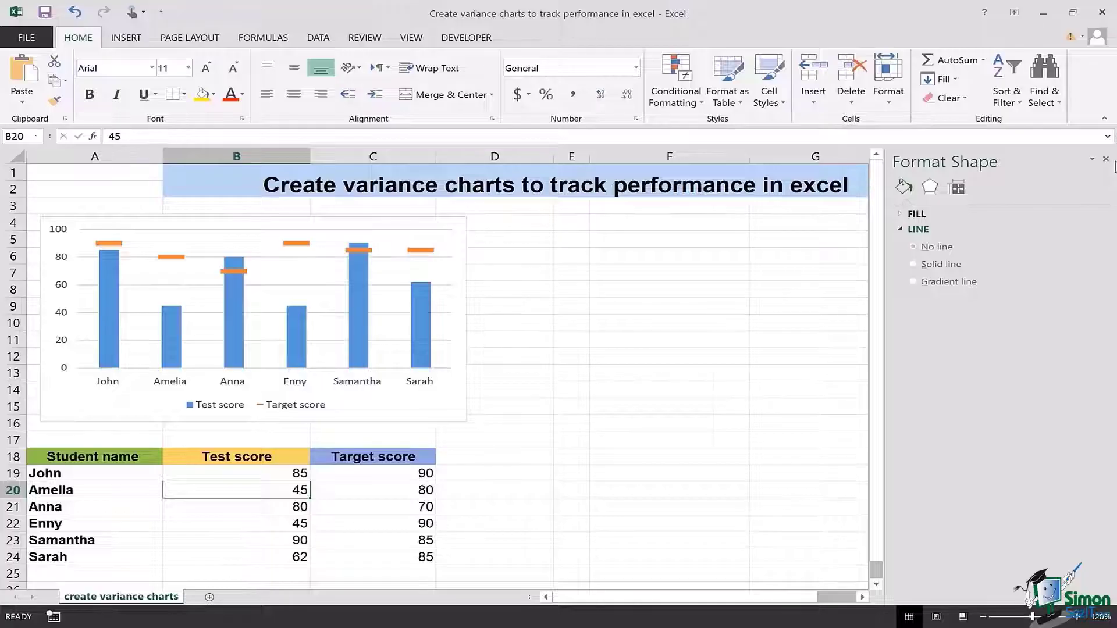
- Close the Format Shape task pane
{"action": "left_click", "coordinate": [1106, 159]}
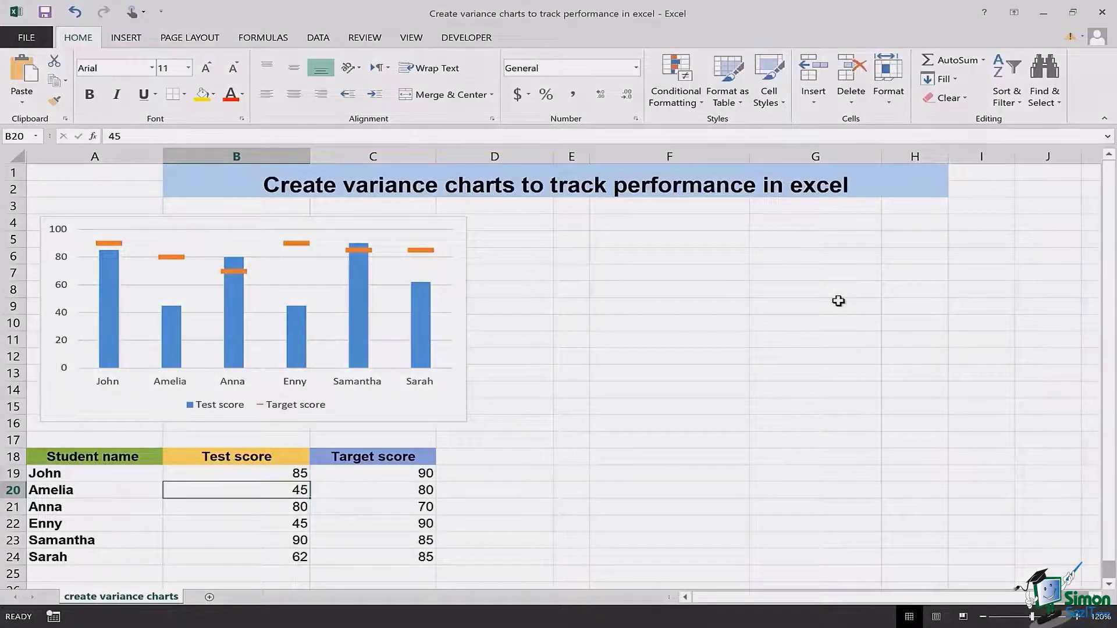